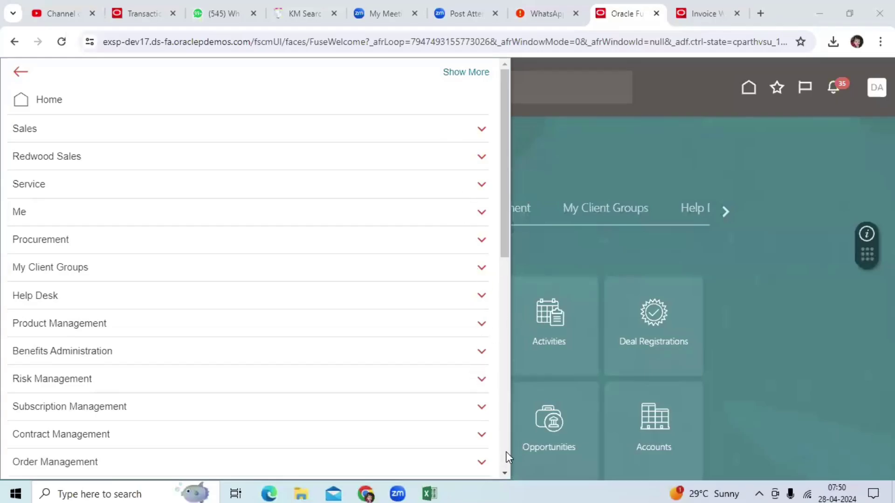
Step: Expand the Navigator's Tools group to list Security Console and Diagnostic Dashboard
scroll(506, 452, "down", 10)
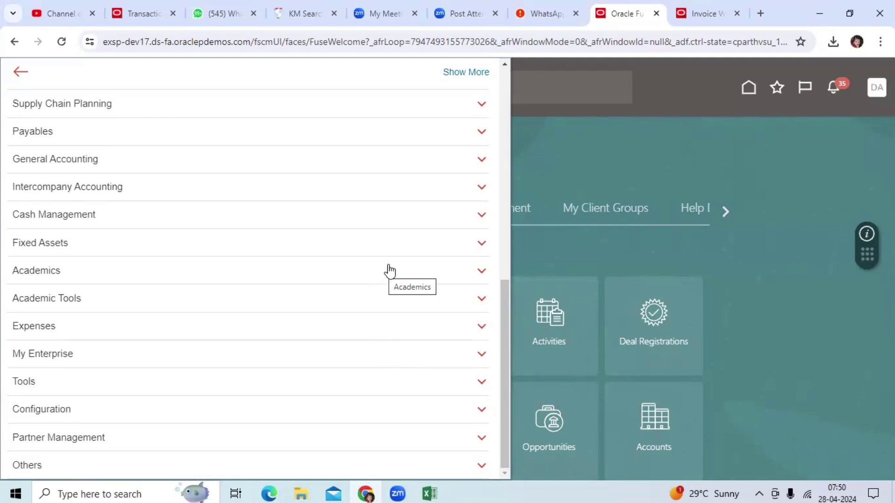
left_click(208, 392)
scroll(208, 388, "down", 4)
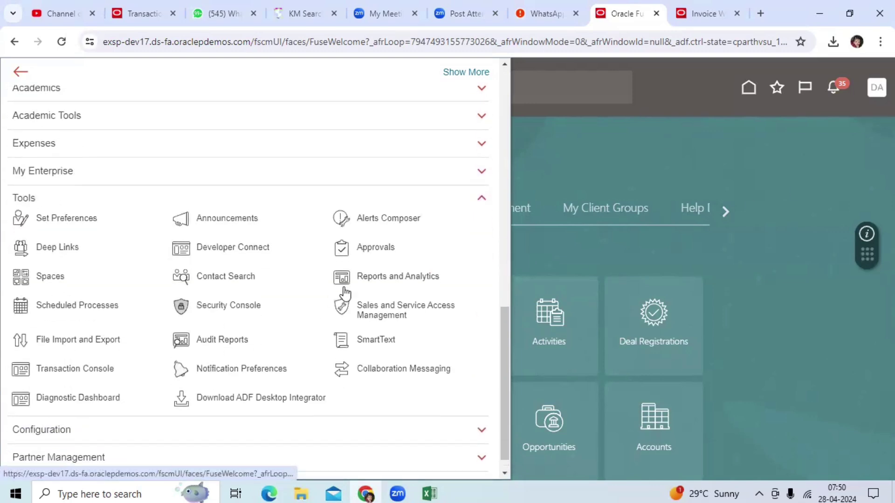
Step: In the Security Console, search user accounts by user name and open the matching user's account
left_click(245, 309)
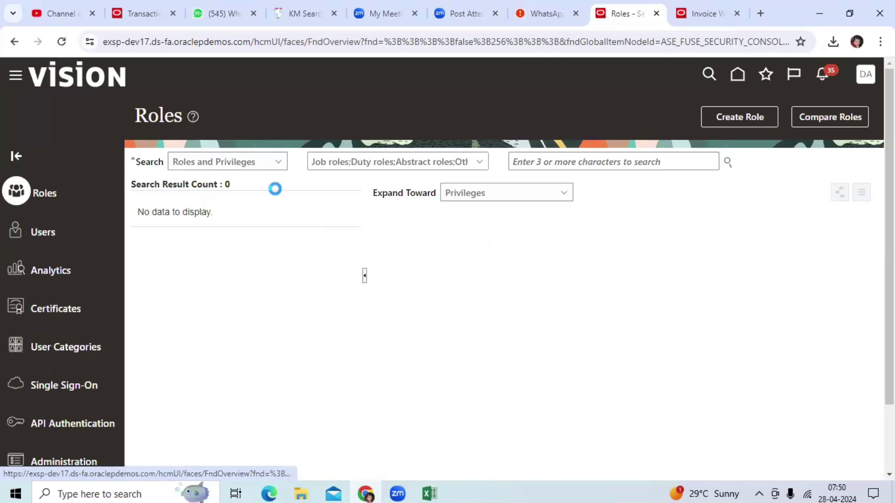
left_click(555, 160)
type("da")
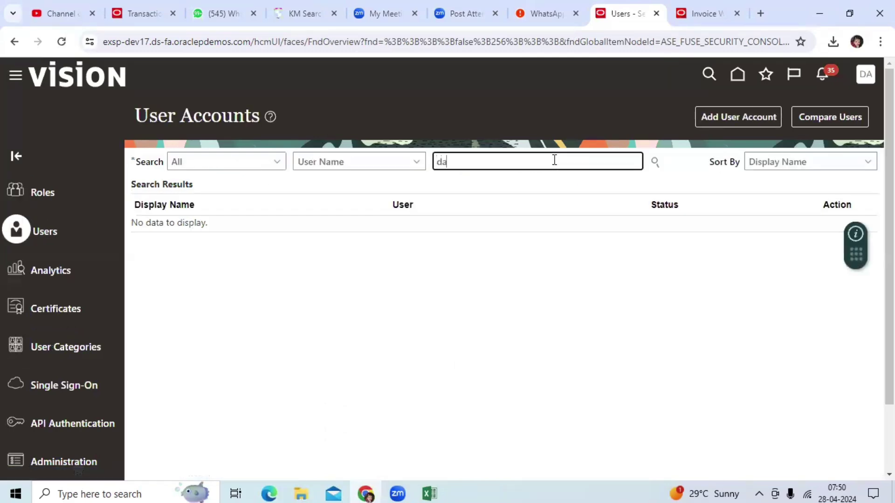
type("vid")
key("Return")
left_click(146, 242)
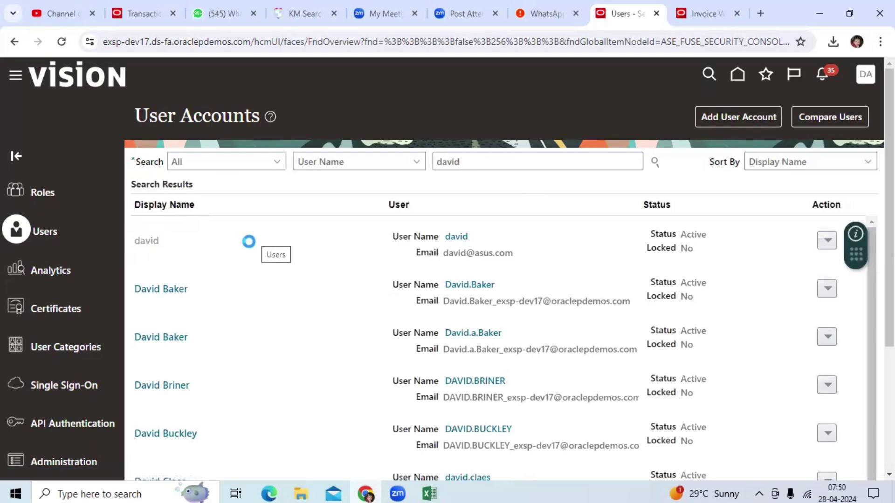
Step: Check the user's Roles table for Application Diagnostics roles in edit mode, then cancel and close
left_click(744, 117)
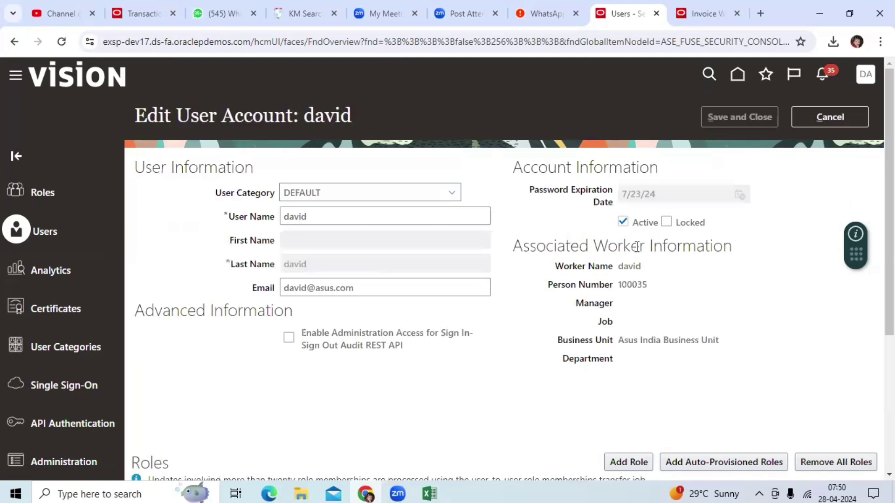
scroll(634, 262, "down", 5)
scroll(355, 384, "down", 5)
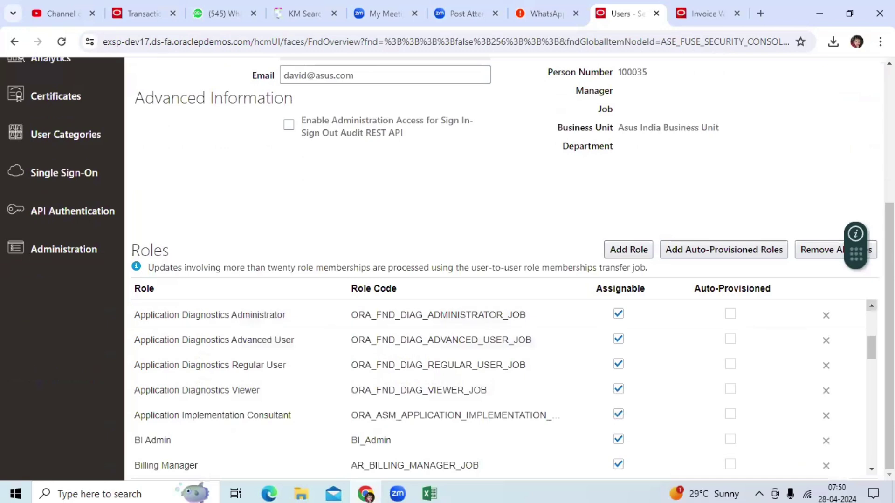
scroll(307, 357, "up", 1)
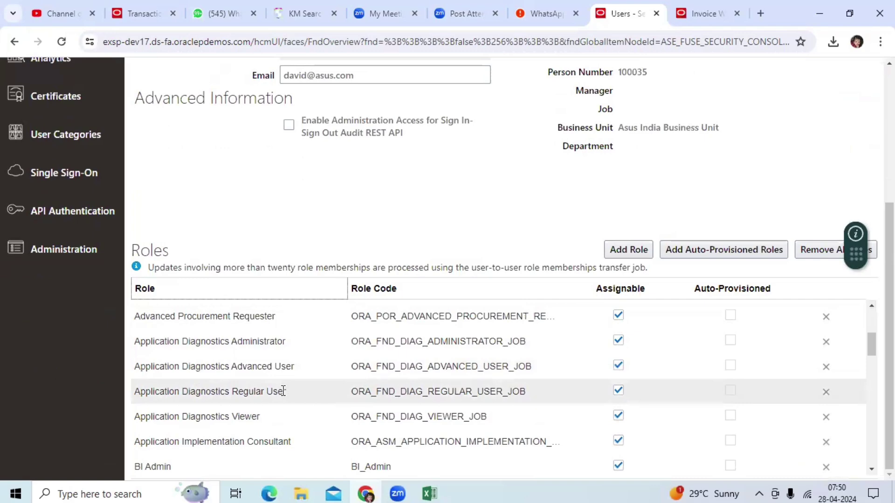
scroll(468, 411, "up", 5)
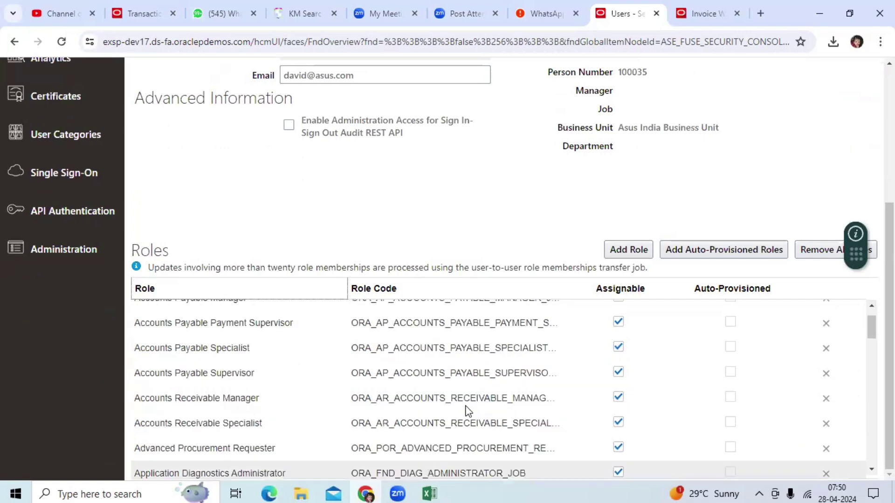
scroll(772, 203, "up", 5)
left_click(836, 110)
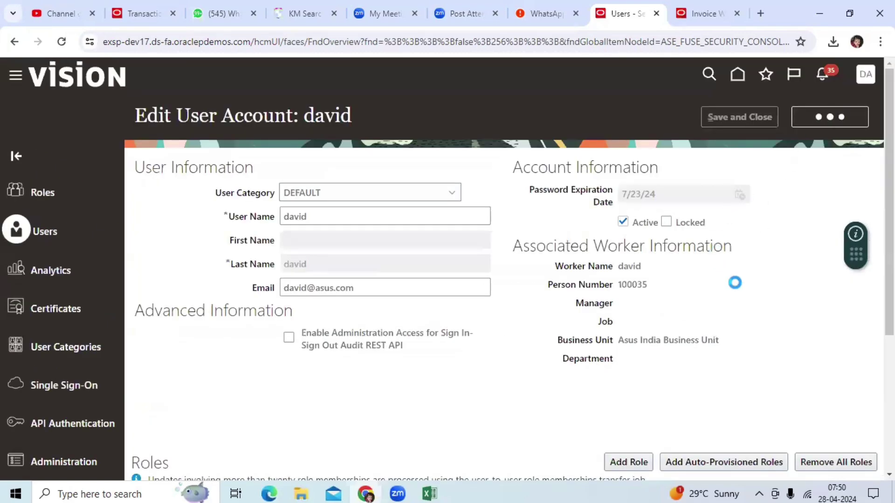
left_click(829, 119)
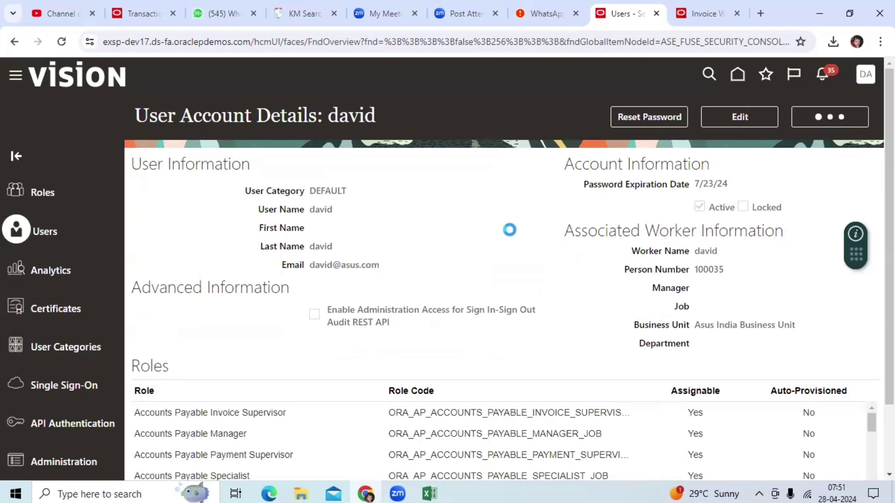
Step: Launch Run Diagnostics Tests from the Settings and Actions menu under Troubleshooting
left_click(866, 76)
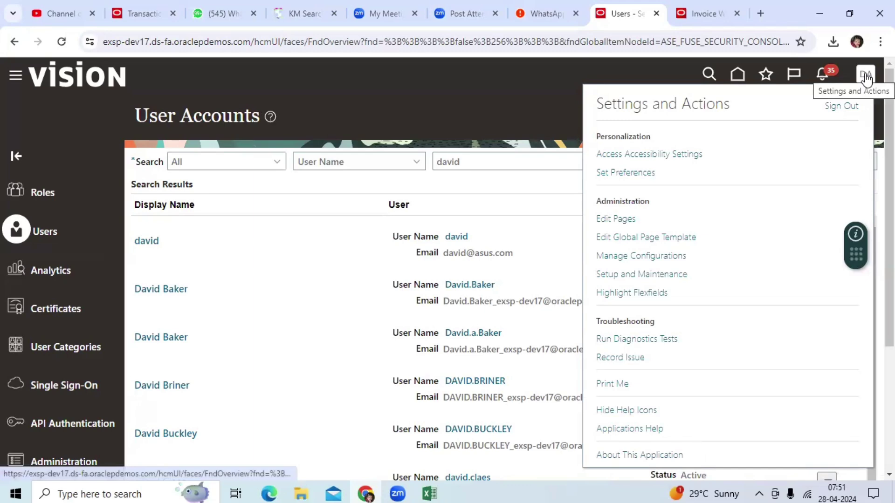
left_click(654, 341)
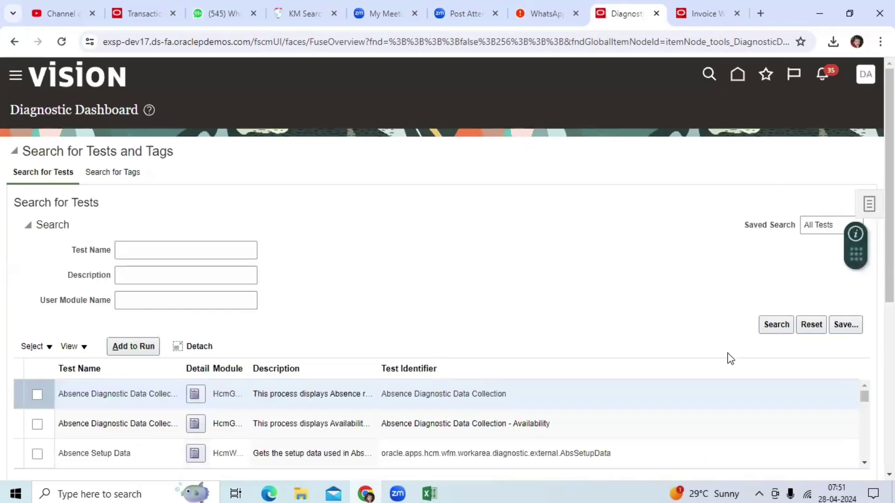
Step: Search diagnostic tests with 'Payables' as the User Module Name
scroll(713, 362, "down", 5)
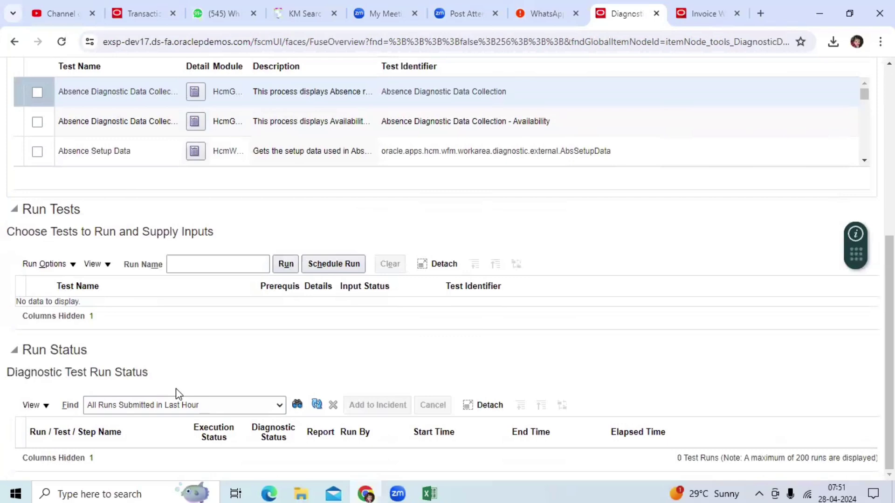
scroll(176, 394, "up", 7)
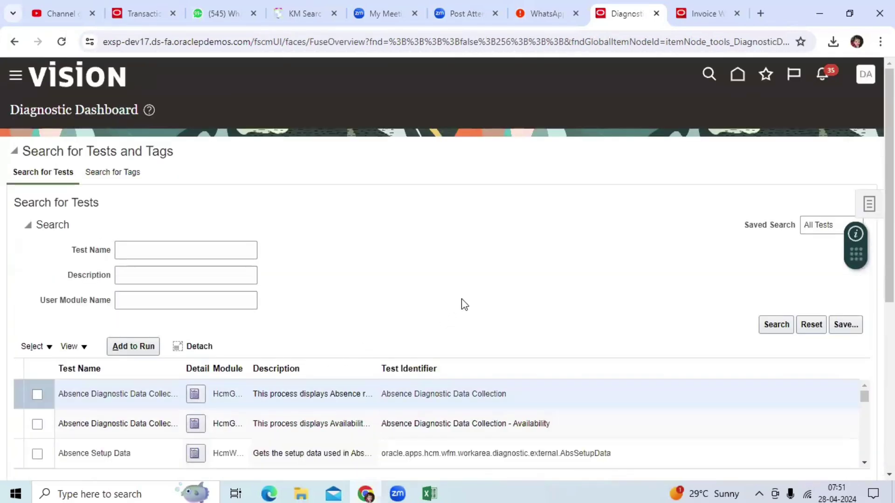
scroll(470, 304, "down", 3)
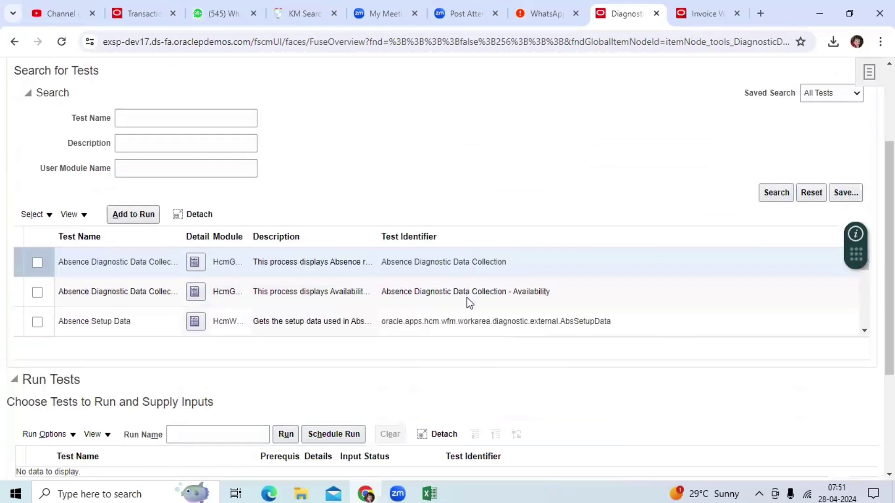
scroll(468, 302, "up", 2)
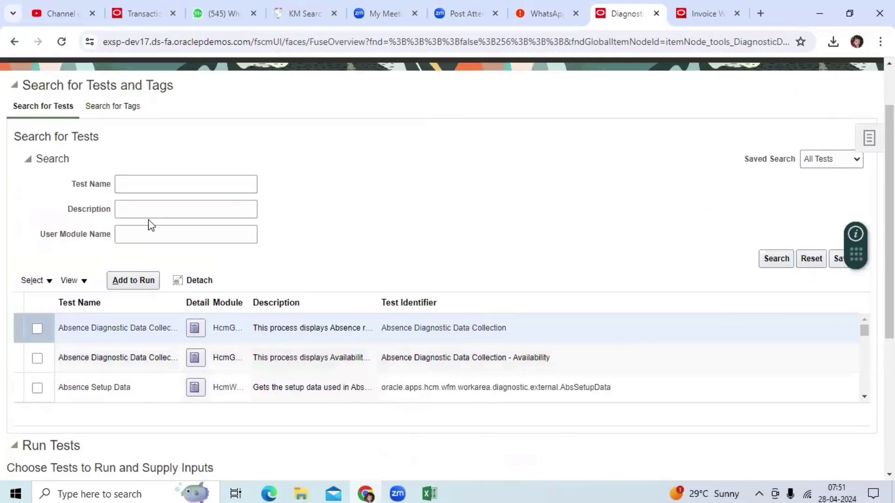
left_click(144, 234)
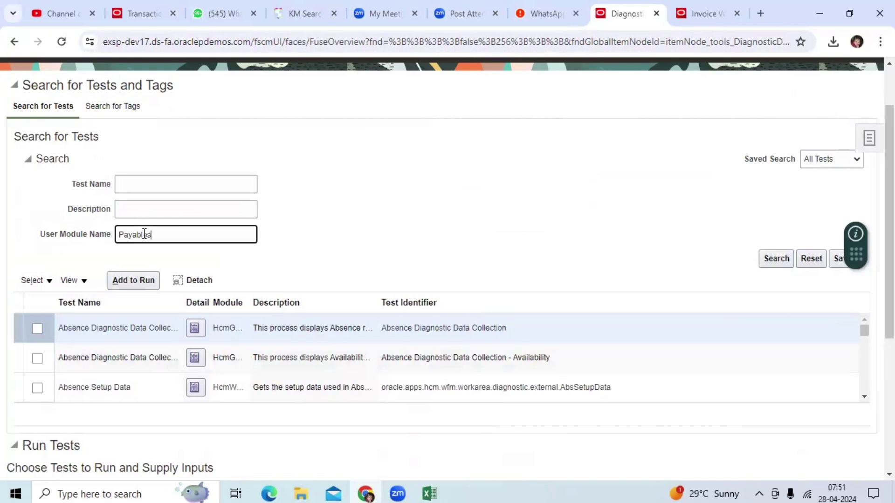
type("Payables")
key("Return")
Step: Change the module name to 'Accounts Payables', then clear the User Module Name field entirely
scroll(144, 235, "down", 2)
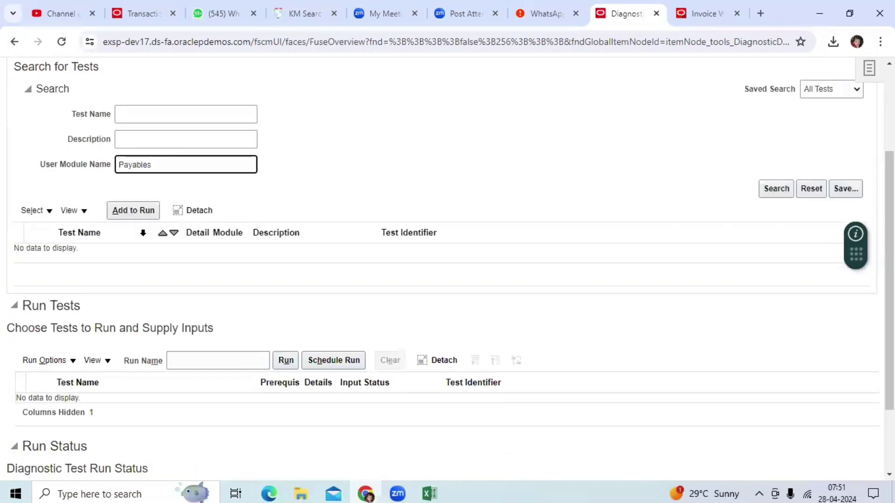
key("BackSpace")
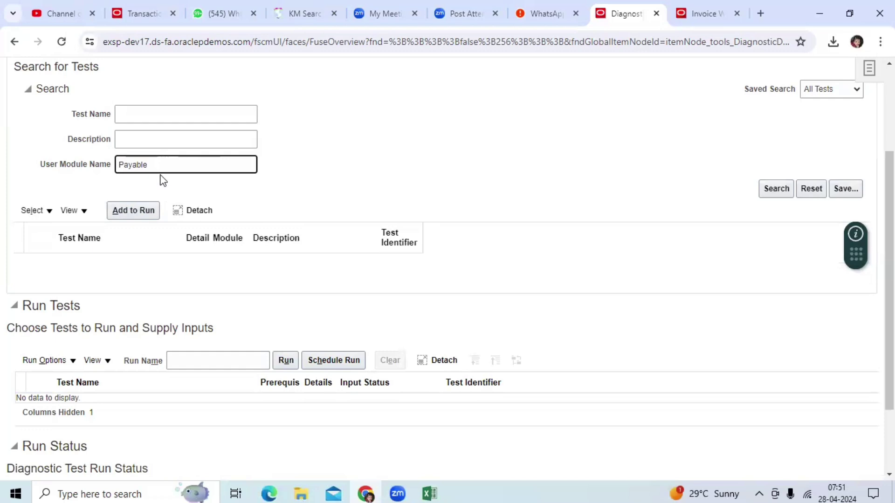
left_click_drag(163, 166, 96, 172)
type("Account")
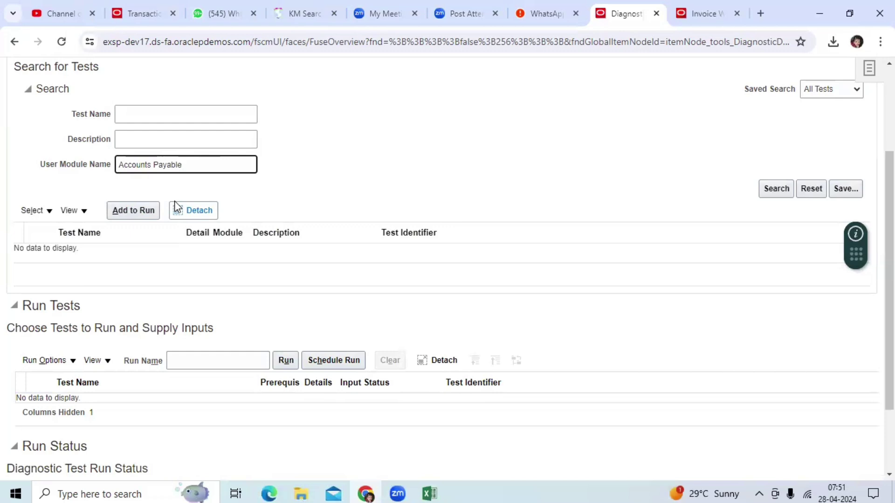
type("s")
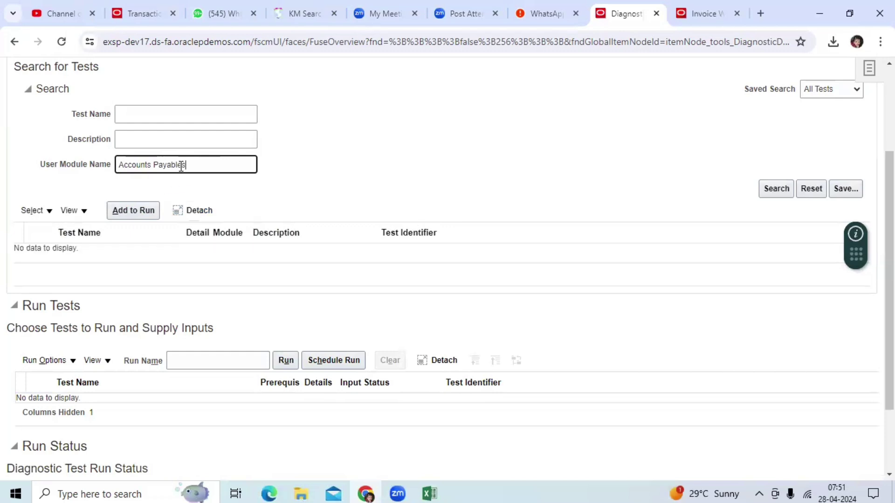
left_click_drag(186, 165, 72, 165)
key("BackSpace")
left_click(188, 115)
Step: Search for tests named 'Invoice' and widen the Detail Module column to show full names
type("Invo")
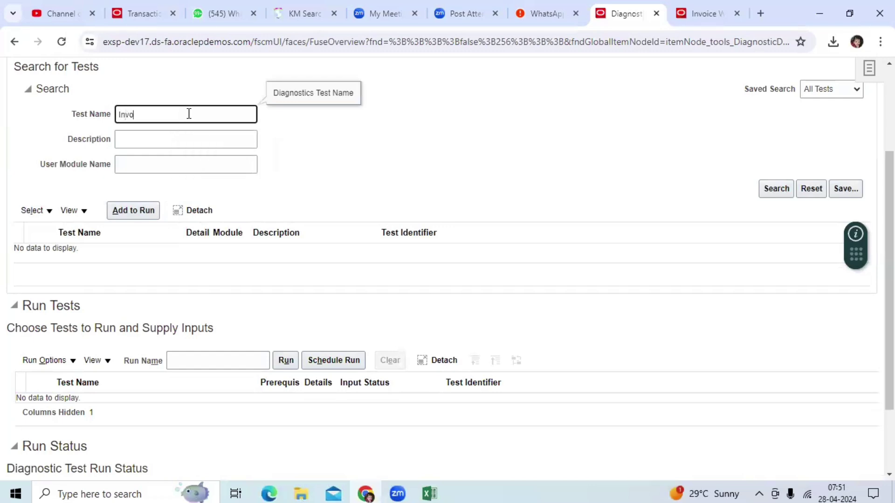
type("ice")
key("Return")
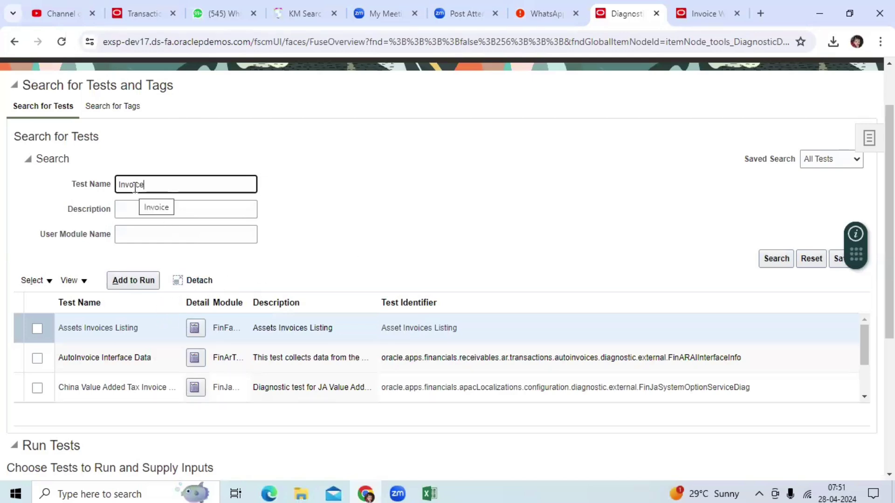
left_click_drag(254, 295, 338, 298)
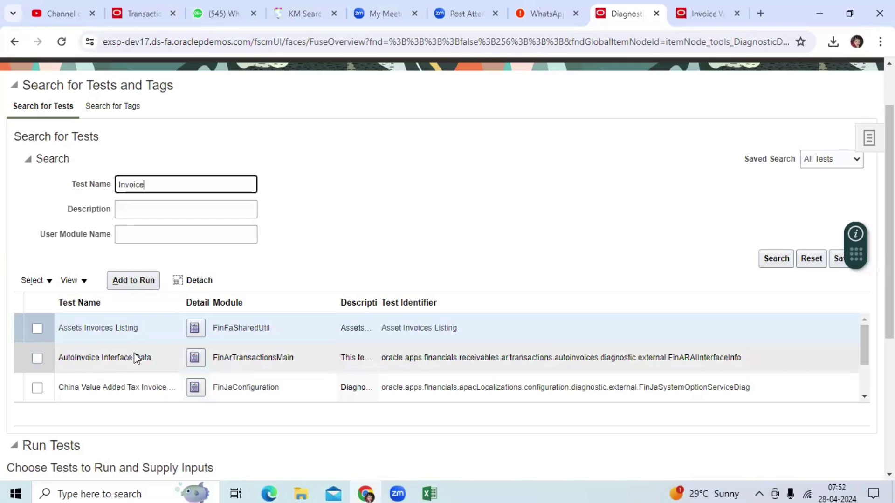
scroll(123, 386, "down", 3)
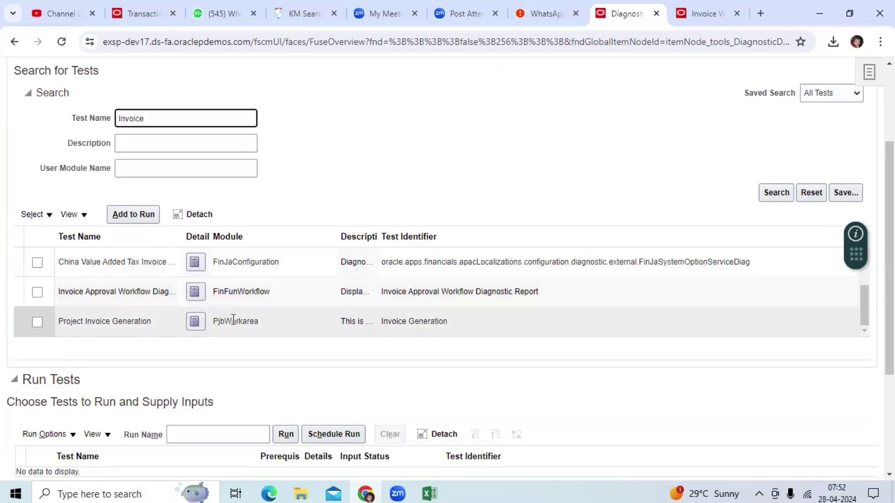
scroll(234, 320, "down", 3)
scroll(233, 318, "up", 6)
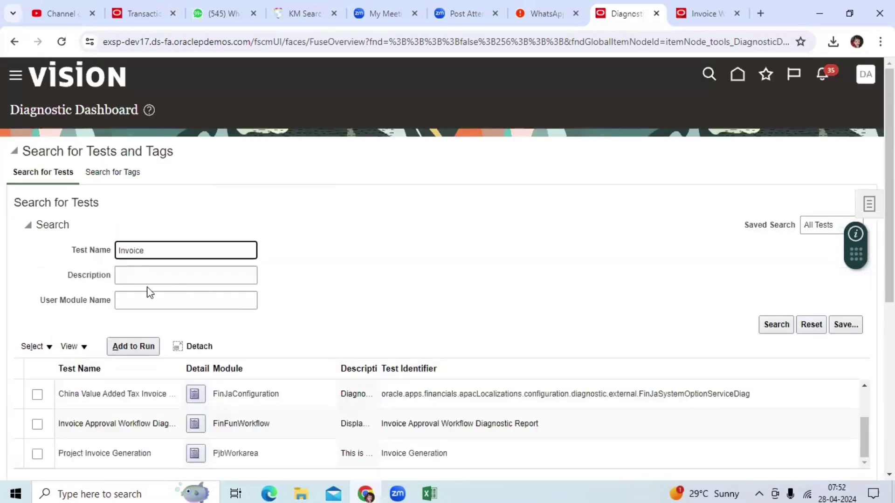
Step: Tick the Assets Invoices Listing test in the Invoice search results
left_click(147, 301)
scroll(149, 299, "down", 1)
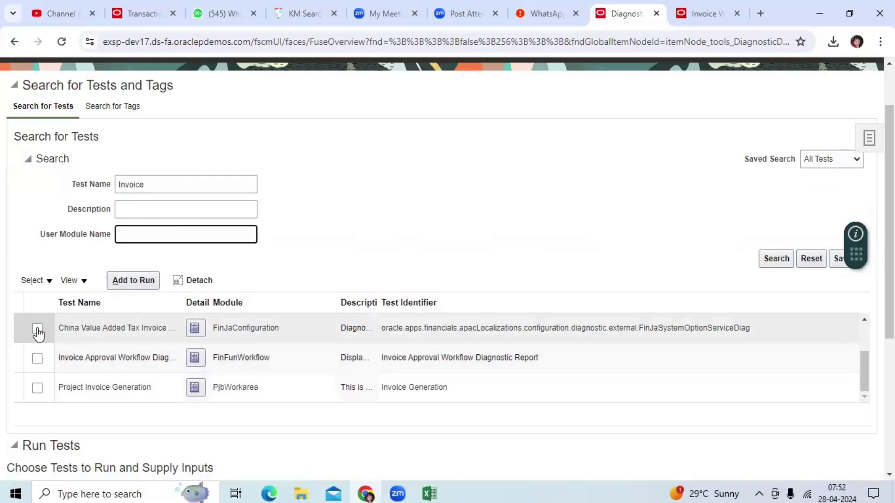
scroll(114, 354, "up", 3)
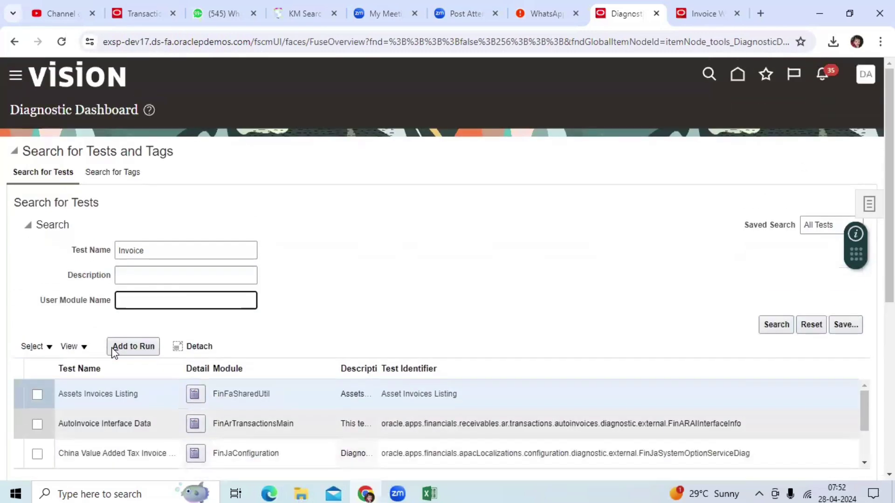
scroll(77, 249, "down", 3)
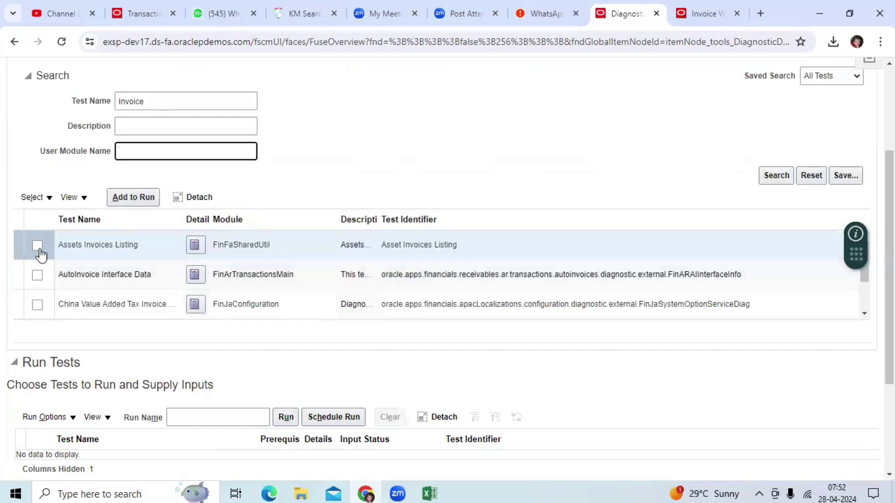
left_click(37, 246)
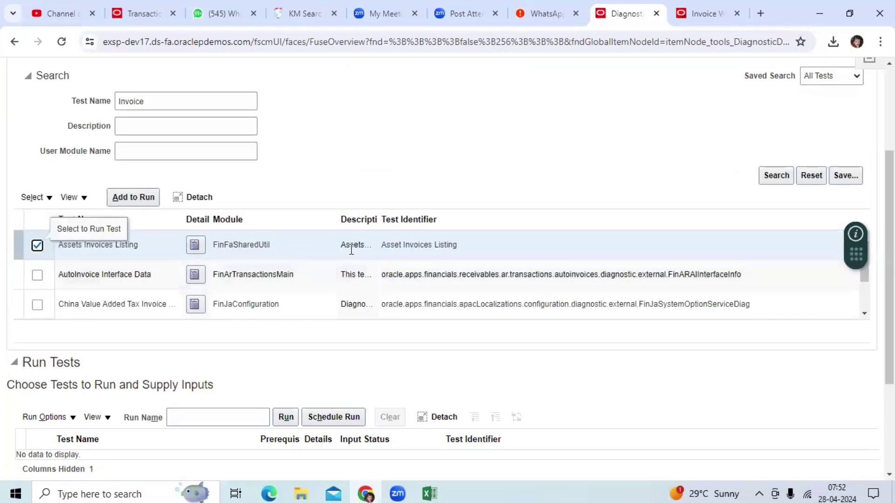
scroll(338, 280, "down", 4)
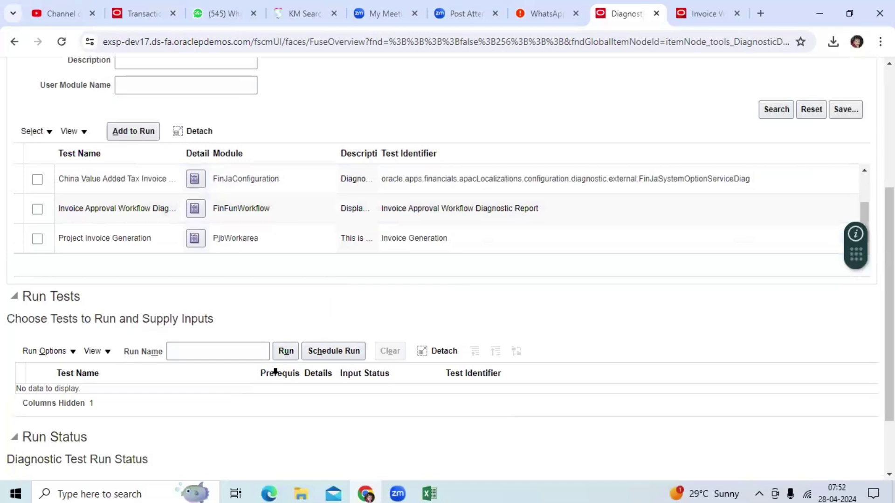
scroll(232, 327, "up", 4)
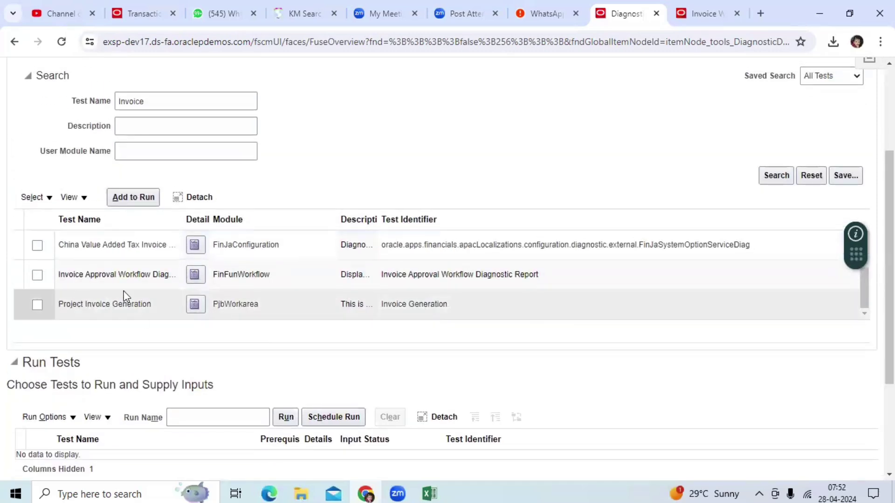
scroll(385, 296, "up", 2)
scroll(385, 297, "up", 1)
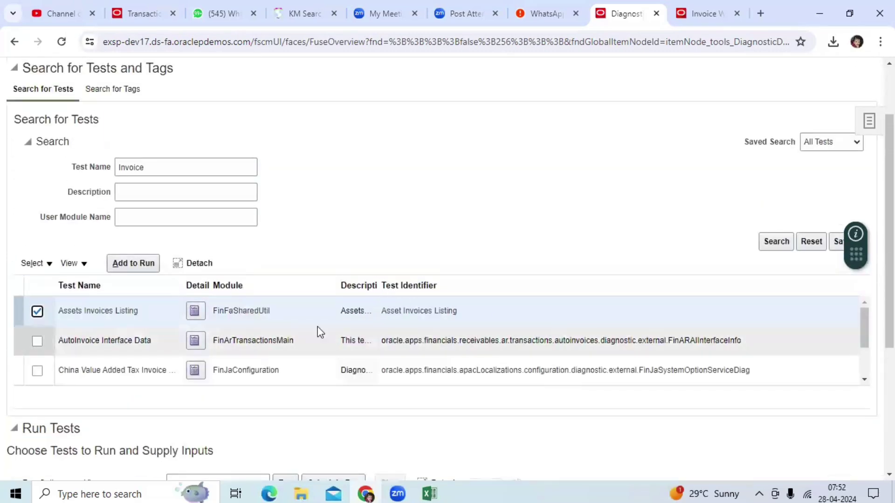
Step: Review Assets Invoices Listing details and parameters Book Type Code, From/To Accounting Date, then close
left_click(195, 312)
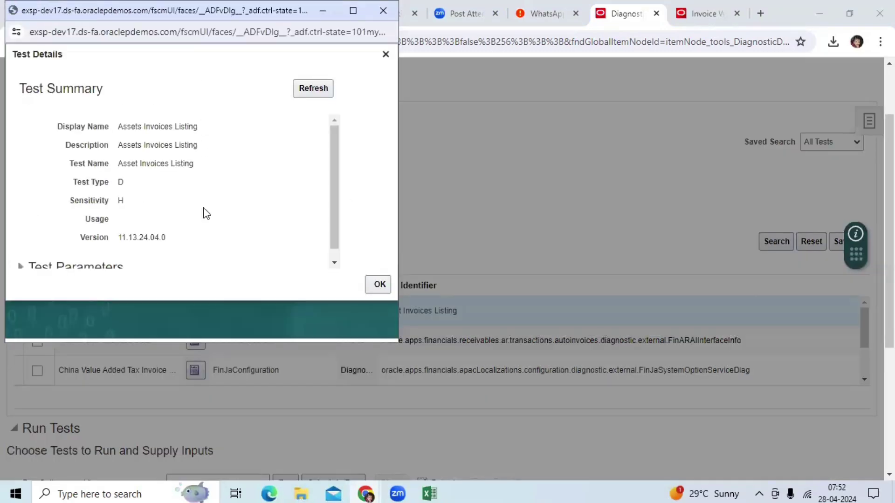
scroll(215, 238, "down", 1)
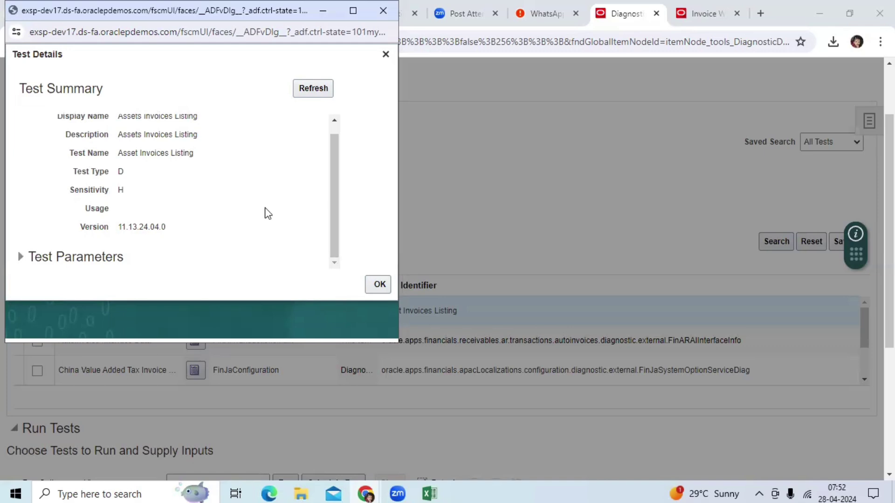
left_click(21, 257)
scroll(152, 227, "down", 3)
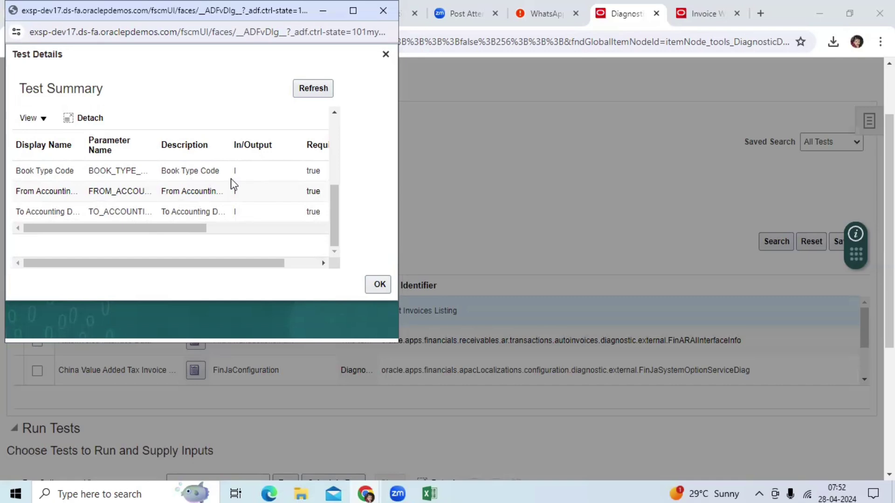
left_click_drag(86, 142, 169, 145)
left_click(377, 284)
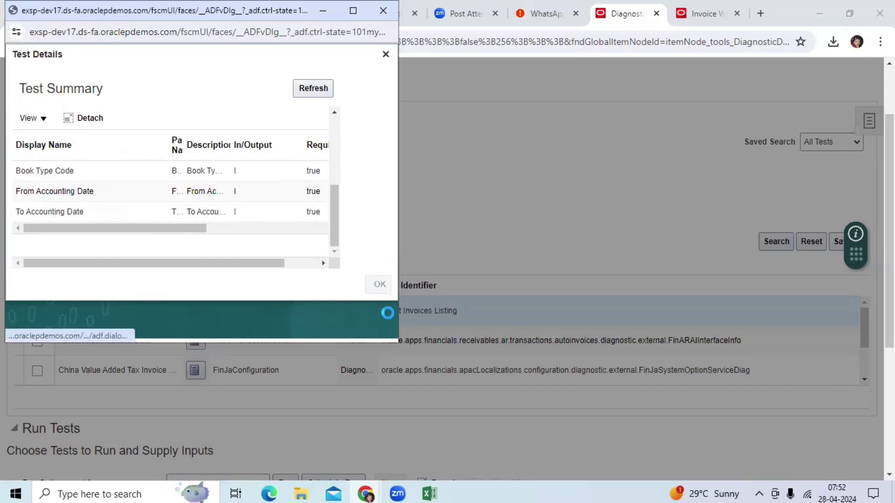
Step: Scroll the Diagnostic Dashboard, then switch to the My Oracle Support KM Search browser tab
scroll(391, 322, "down", 5)
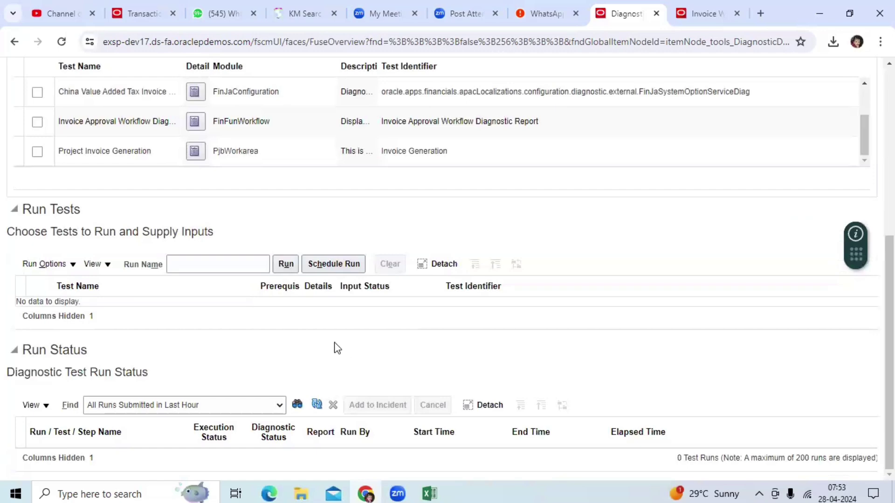
scroll(316, 330, "up", 10)
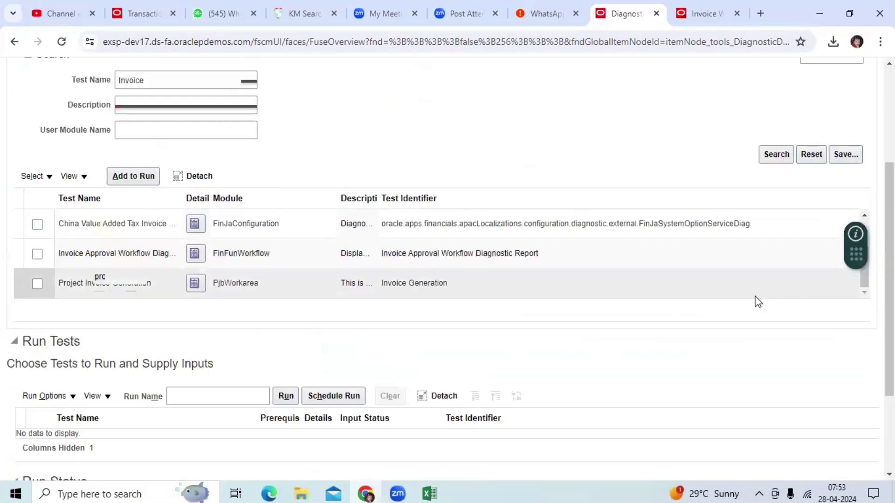
scroll(758, 303, "up", 2)
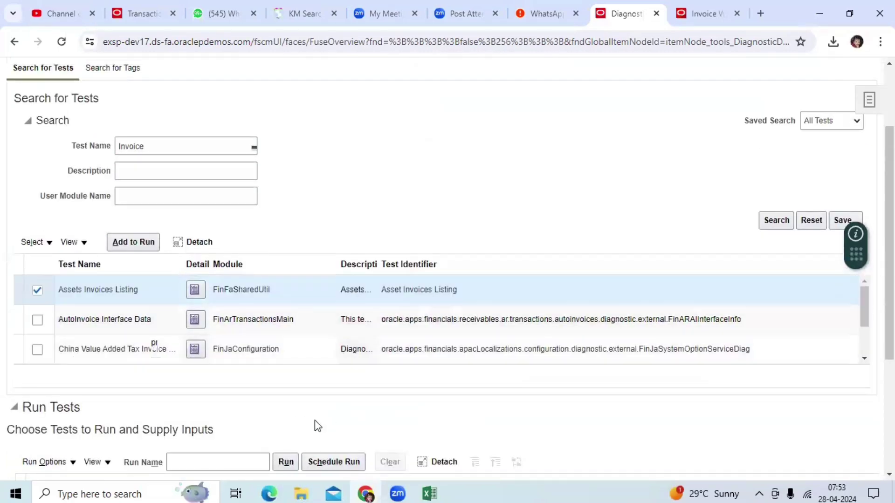
scroll(314, 420, "down", 3)
scroll(379, 333, "down", 2)
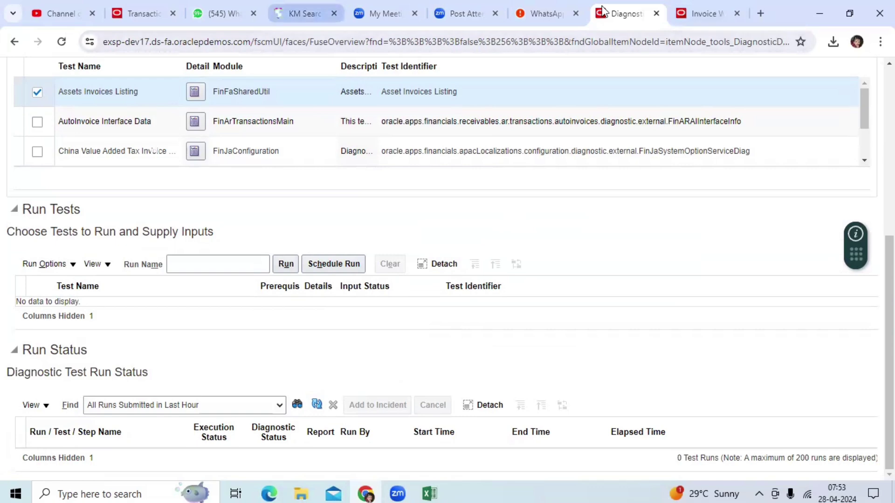
key("ctrl+4")
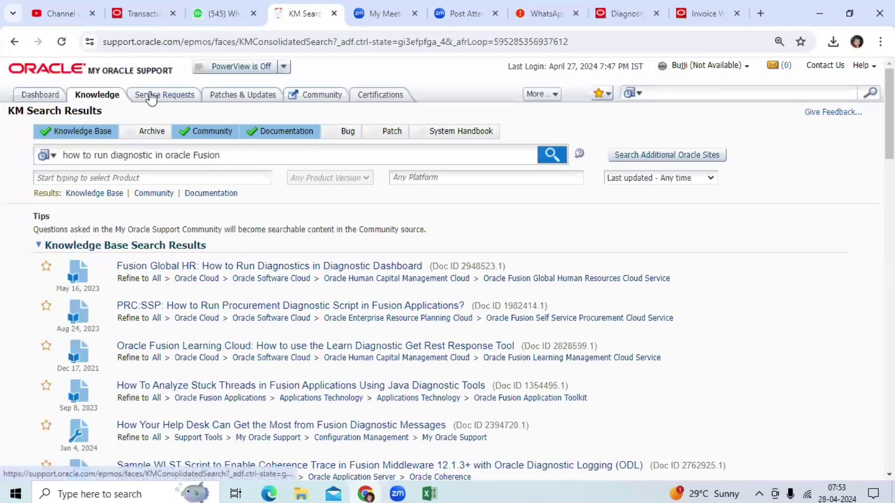